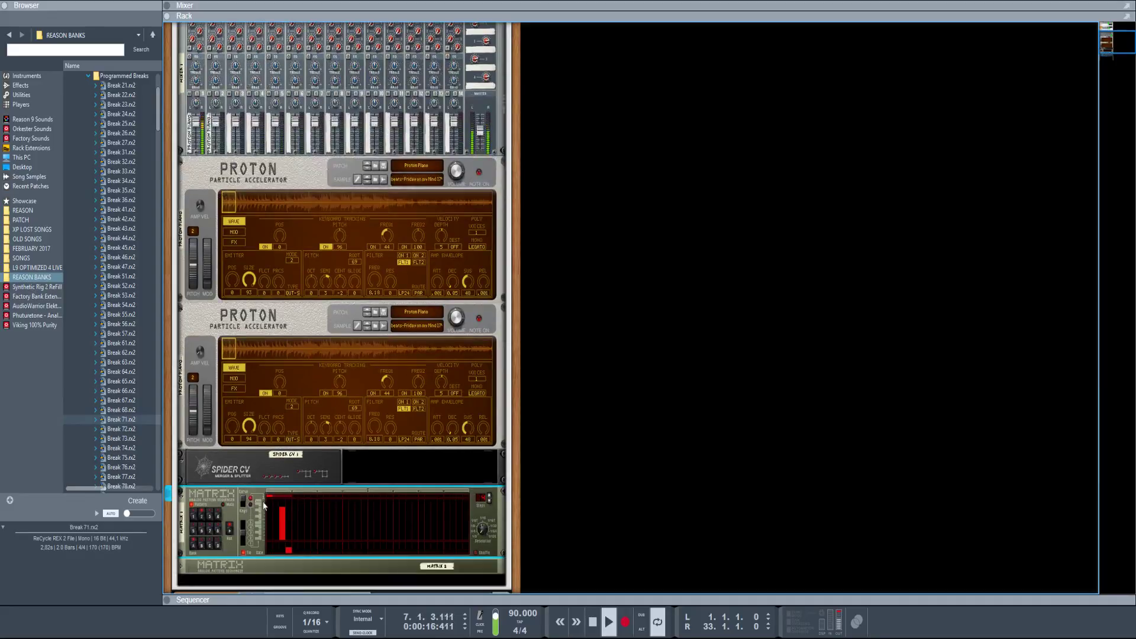
Unfold Matrix 2 and examine the cabling between the mixer, both Protons, Spider CV 1 and the Matrix sequencers on the rack's rear.
{"action": "key", "text": "Tab"}
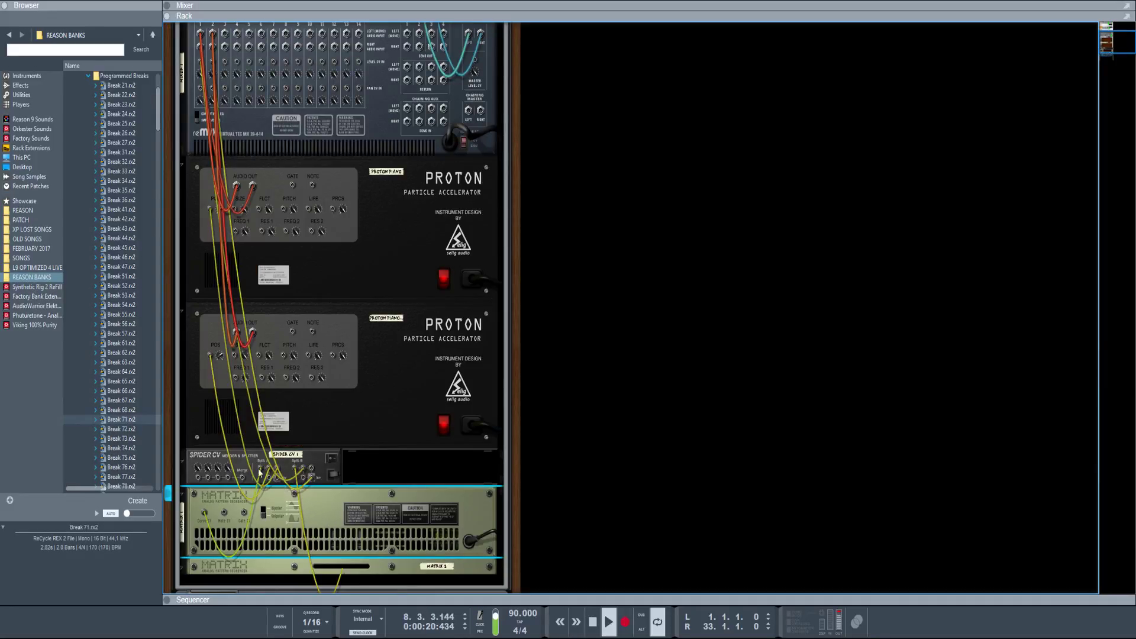
{"action": "left_click", "coordinate": [183, 568]}
{"action": "scroll", "coordinate": [235, 550], "scroll_direction": "down", "scroll_amount": 2}
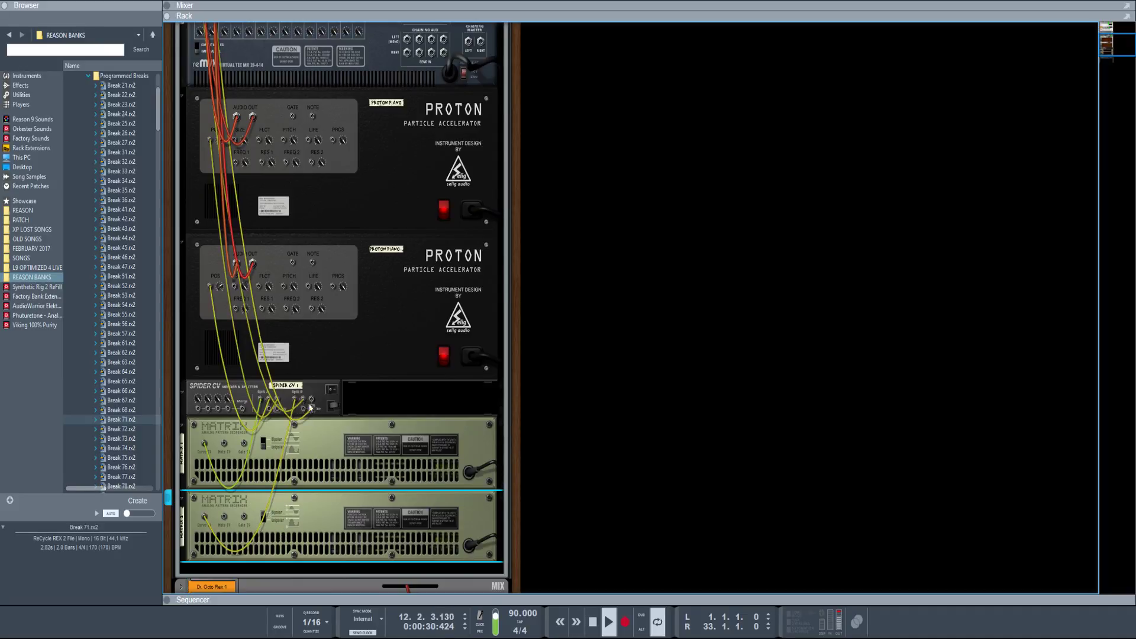
{"action": "scroll", "coordinate": [298, 369], "scroll_direction": "up", "scroll_amount": 3}
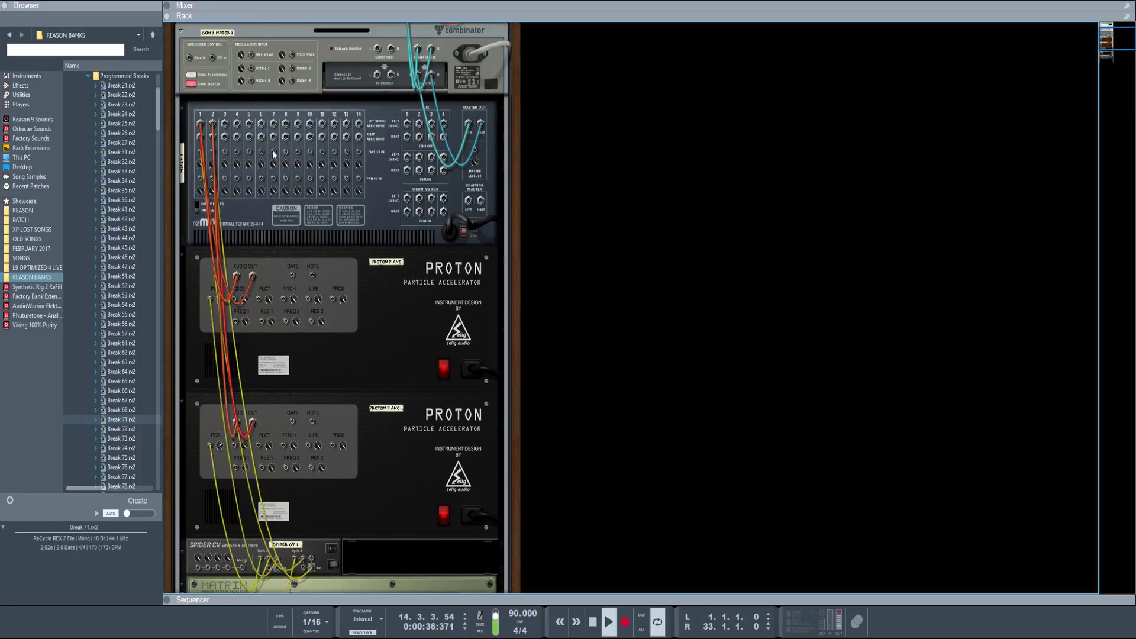
{"action": "key", "text": "Tab"}
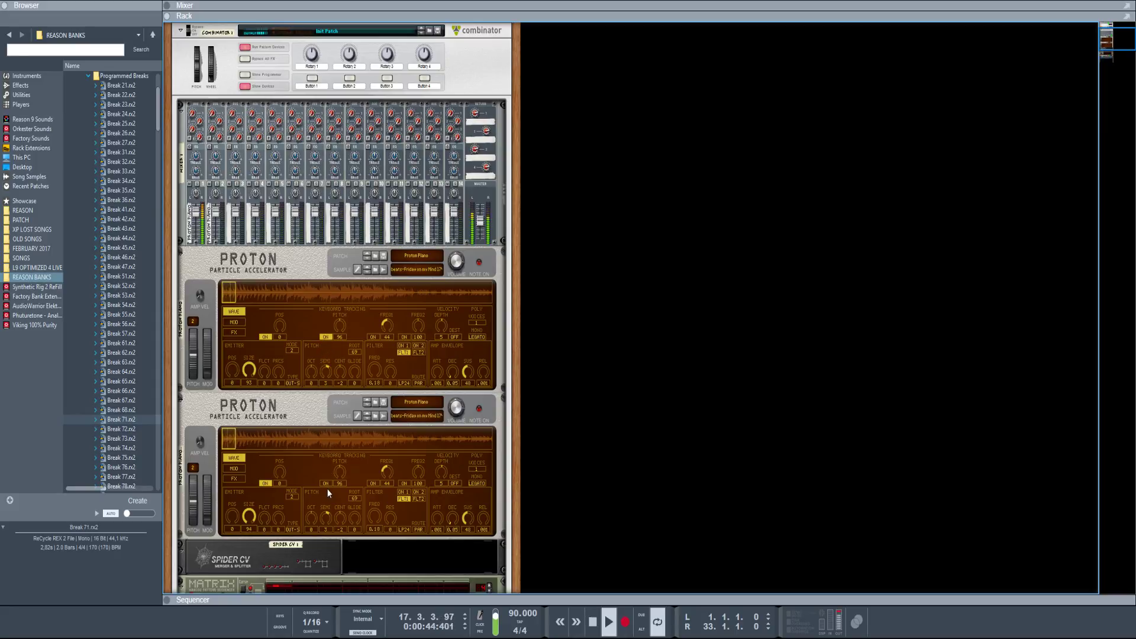
Fold both Proton devices and view the Proton Piano track's notes in the sequencer before returning to the full rack.
{"action": "left_click", "coordinate": [182, 402]}
{"action": "left_click", "coordinate": [182, 255]}
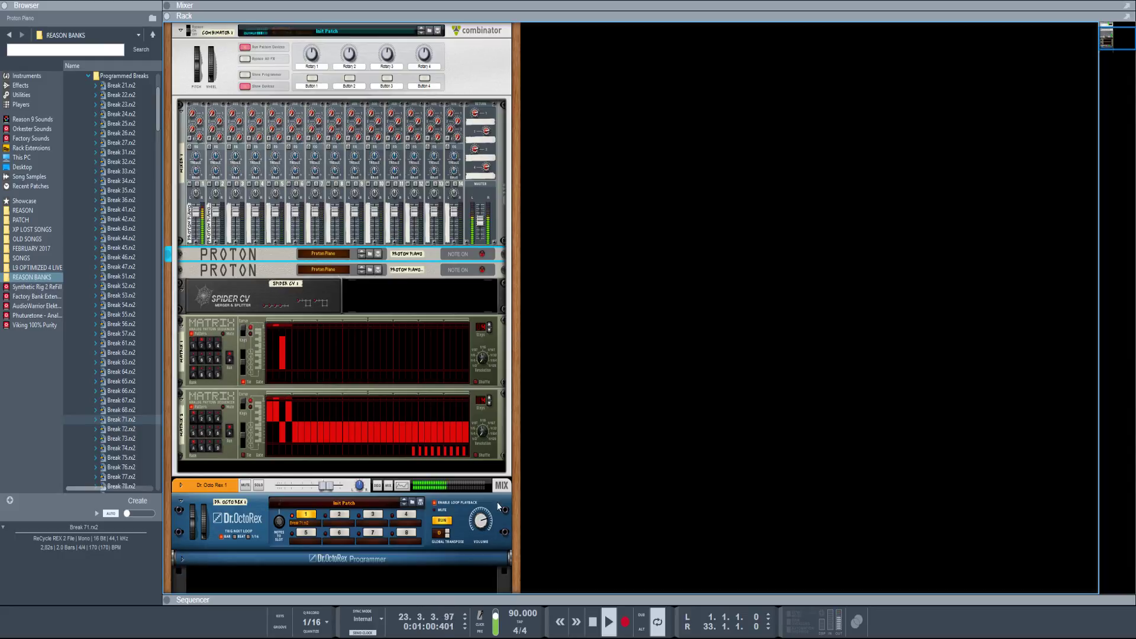
{"action": "left_click", "coordinate": [555, 599]}
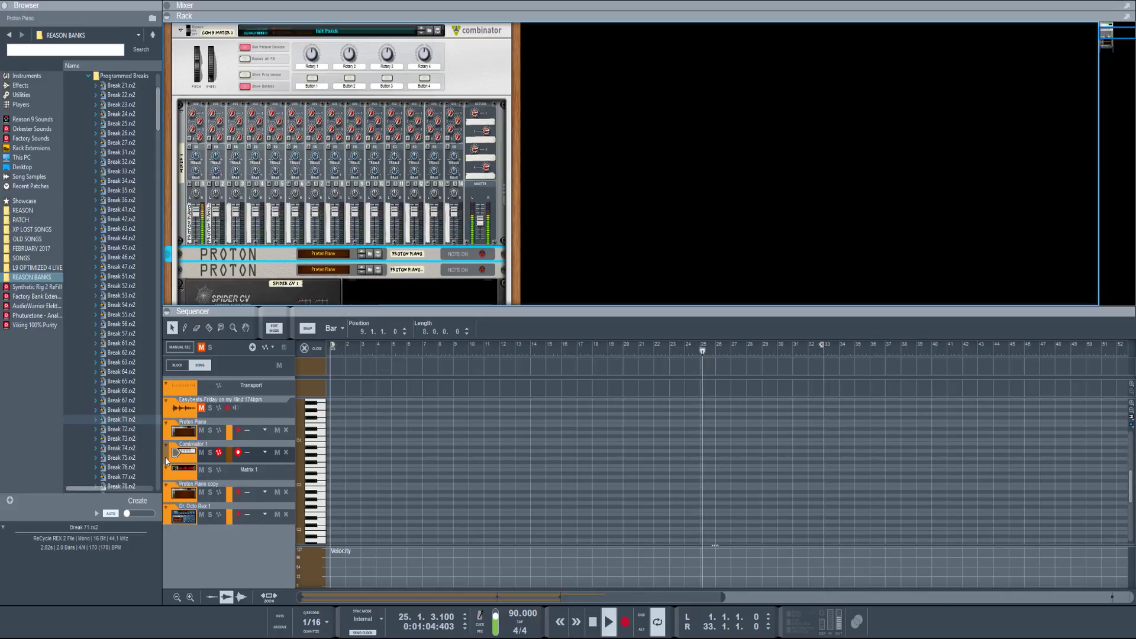
{"action": "left_click", "coordinate": [169, 436]}
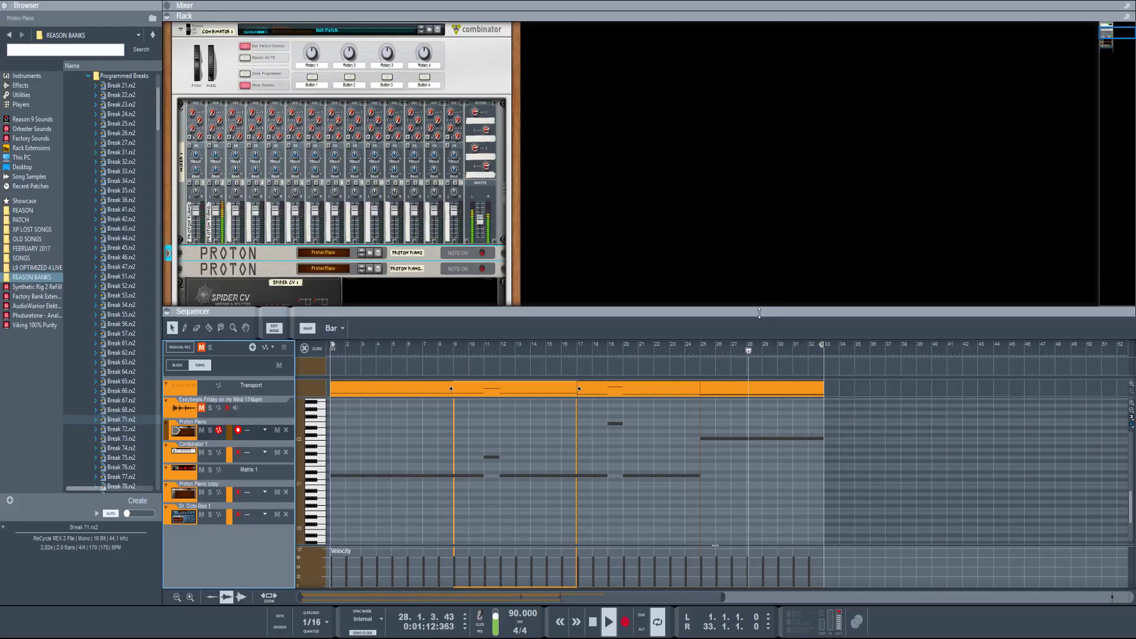
{"action": "left_click_drag", "start_coordinate": [759, 312], "coordinate": [592, 598]}
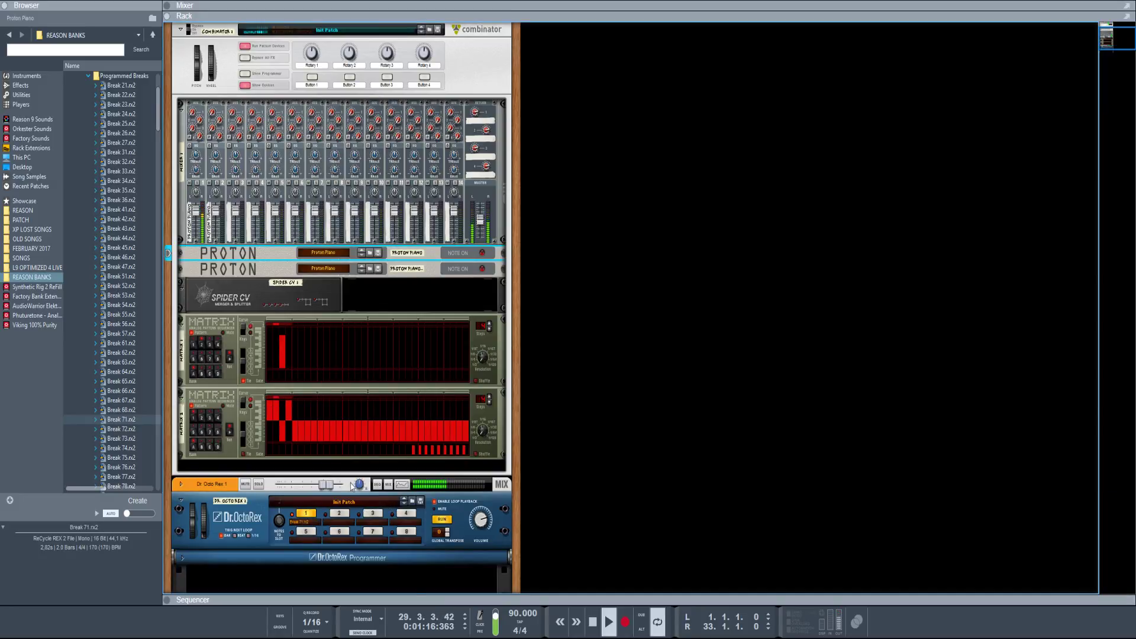
Unfold both Proton devices in the Combinator to show their full front panels.
{"action": "mouse_move", "coordinate": [326, 485]}
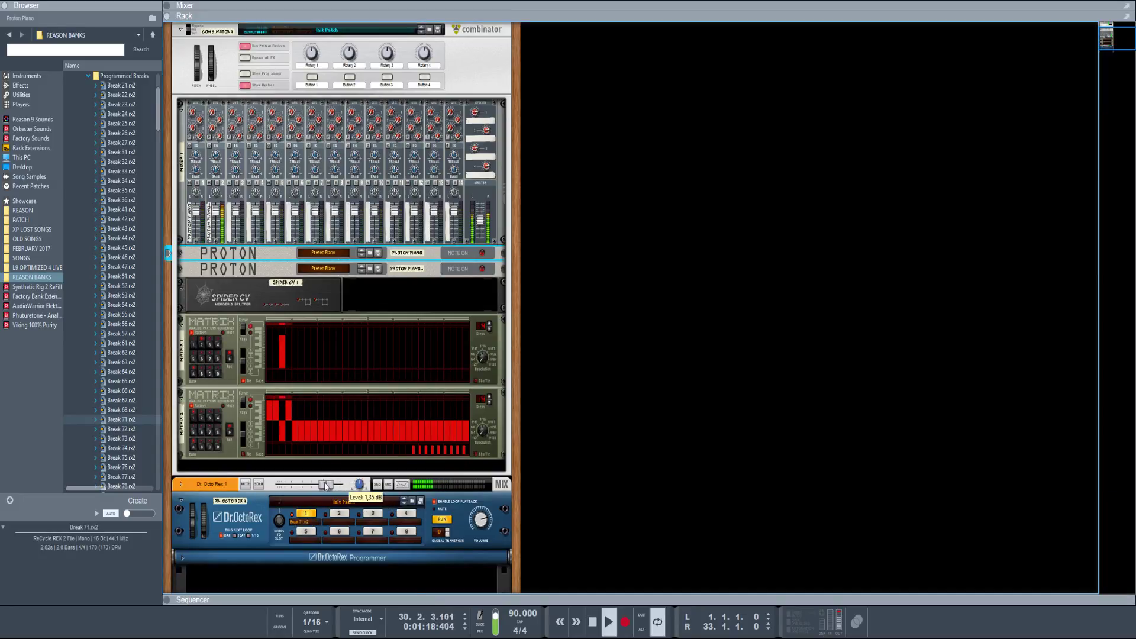
{"action": "scroll", "coordinate": [326, 486], "scroll_direction": "up", "scroll_amount": 1}
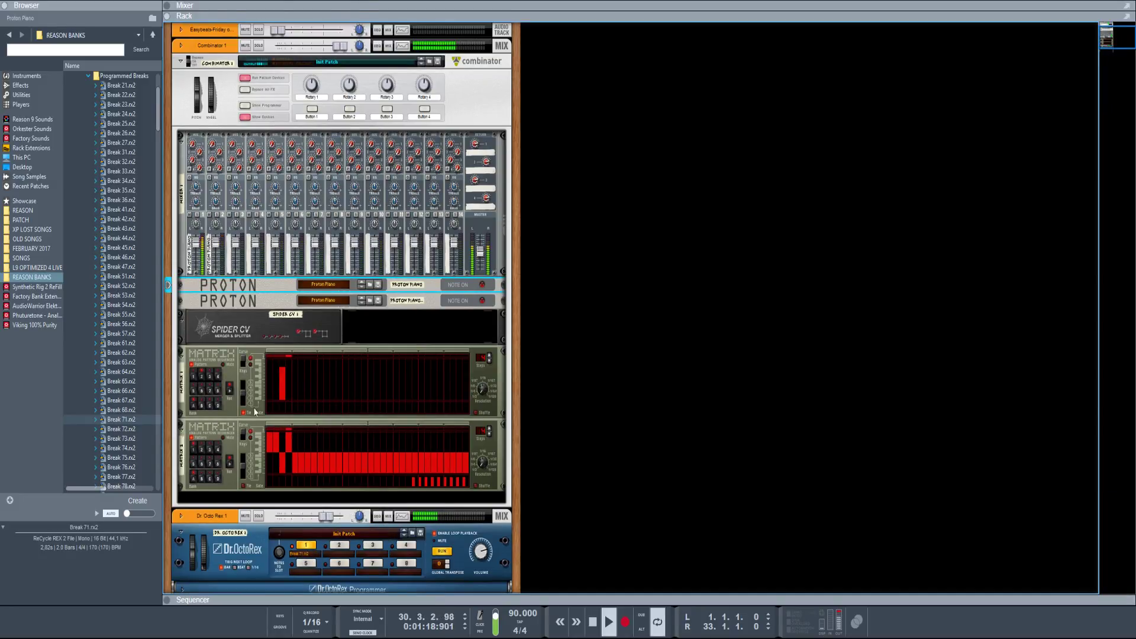
{"action": "left_click", "coordinate": [181, 286]}
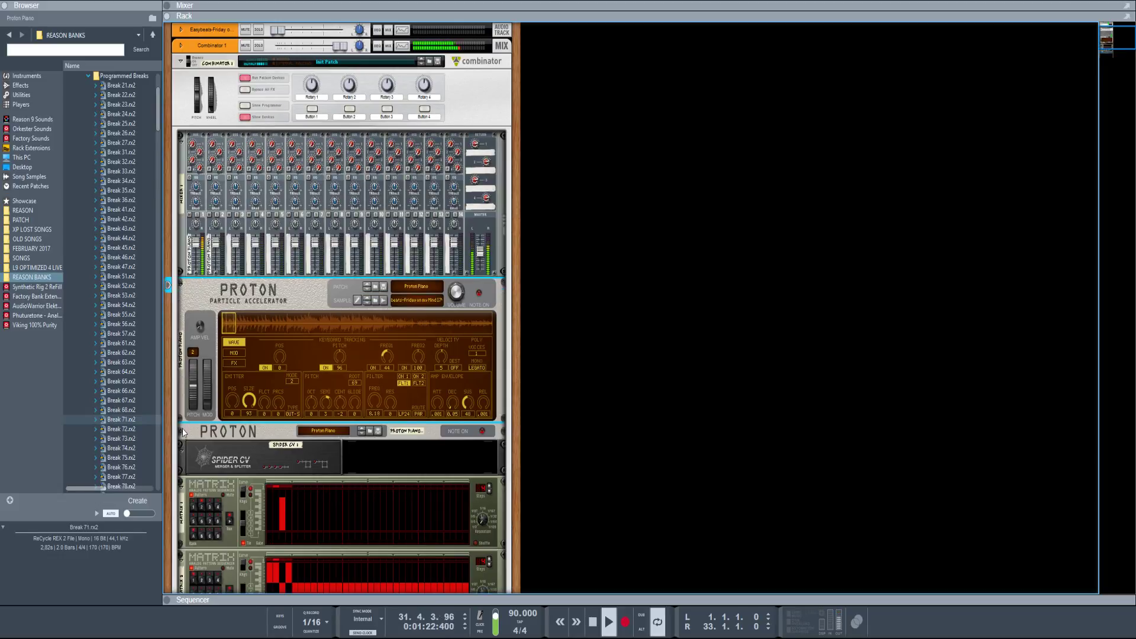
{"action": "left_click", "coordinate": [182, 433]}
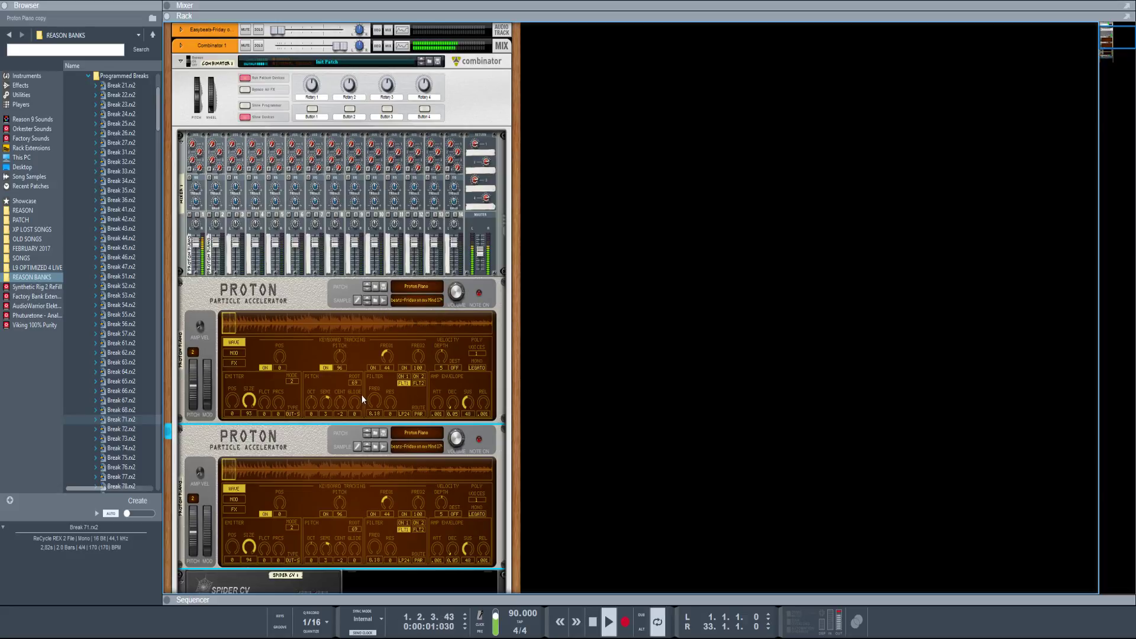
Add a third Matrix pattern sequencer directly below Spider CV 1 and show the rack's rear.
{"action": "scroll", "coordinate": [400, 494], "scroll_direction": "down", "scroll_amount": 2}
{"action": "scroll", "coordinate": [401, 494], "scroll_direction": "down", "scroll_amount": 1}
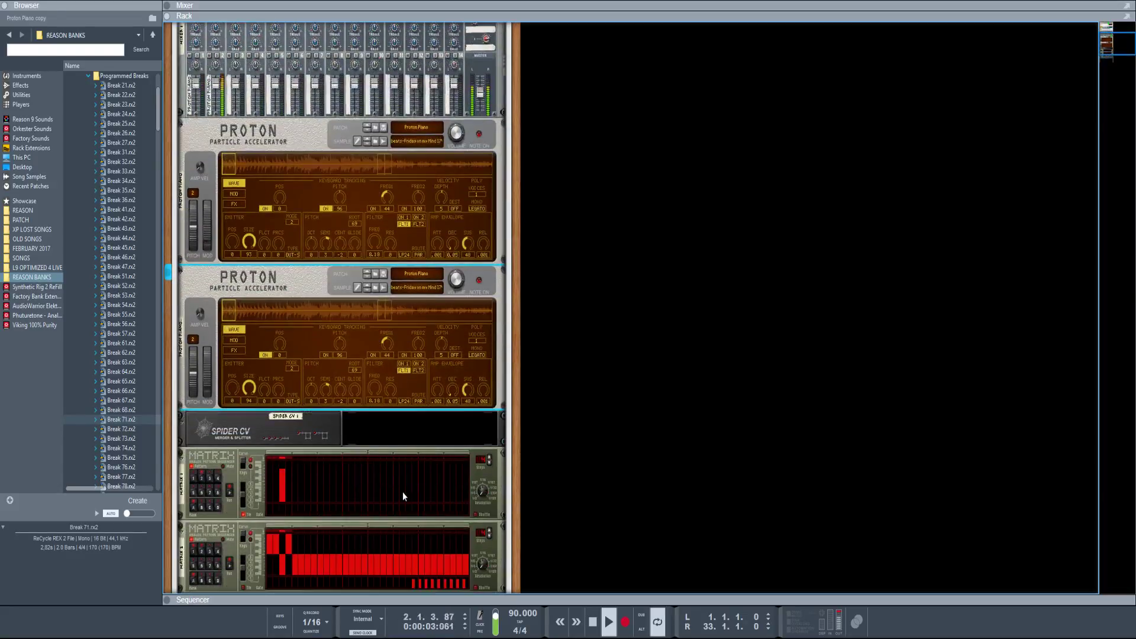
{"action": "scroll", "coordinate": [461, 426], "scroll_direction": "down", "scroll_amount": 2}
{"action": "left_click", "coordinate": [485, 370]}
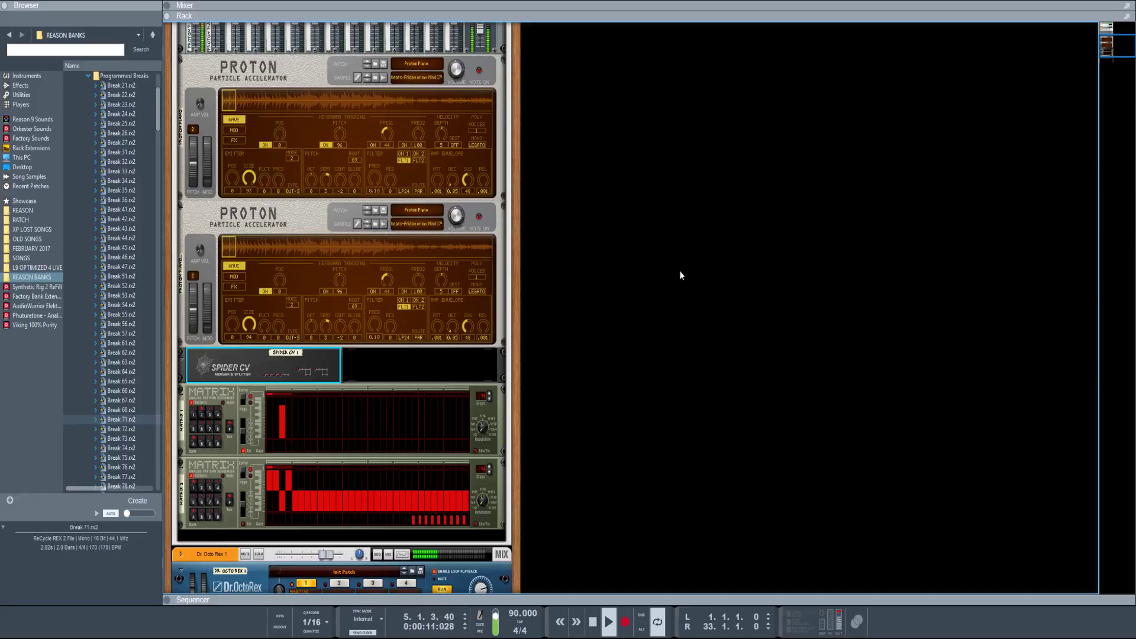
{"action": "key", "text": "ctrl+v"}
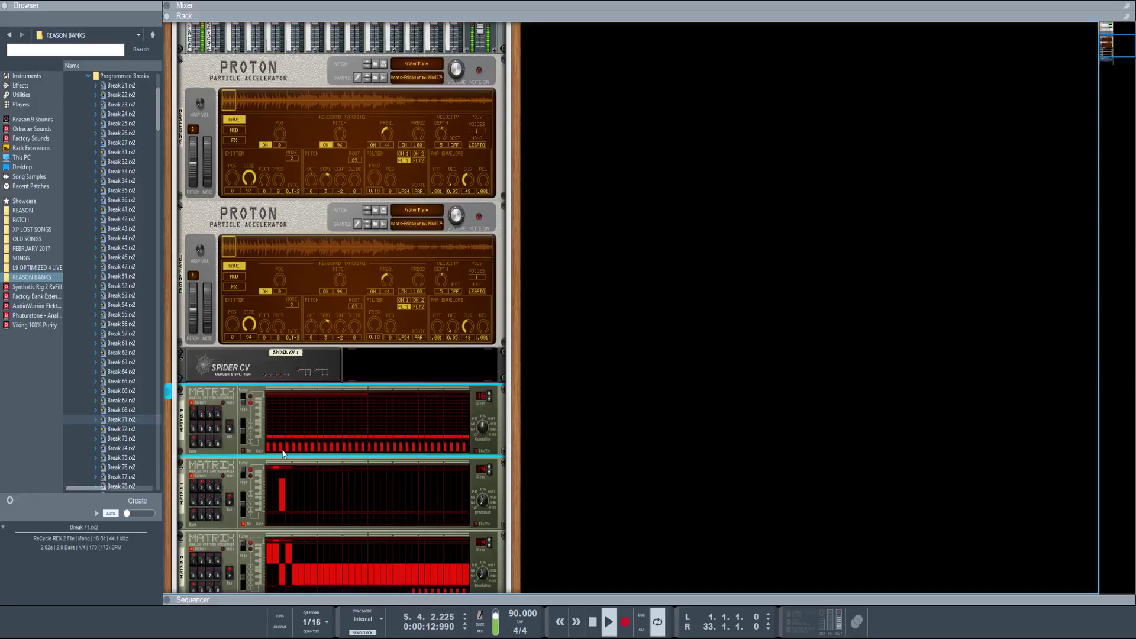
{"action": "key", "text": "Tab"}
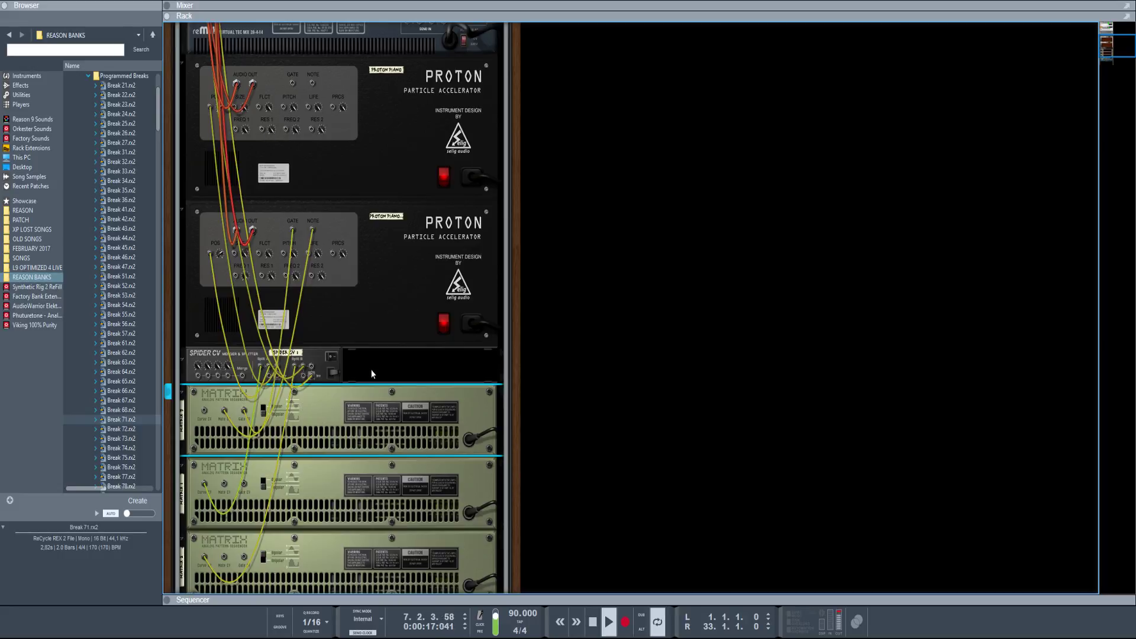
Create a second Spider CV beside Spider CV 1 and disconnect its automatic cables from the first Proton.
{"action": "left_click", "coordinate": [371, 369]}
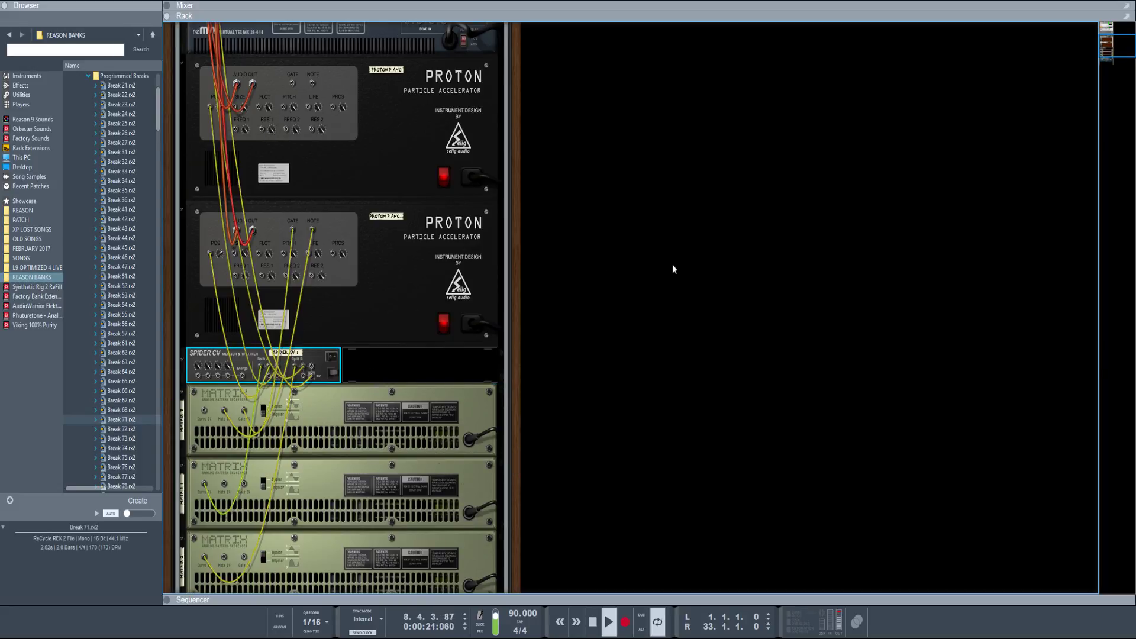
{"action": "key", "text": "ctrl+d"}
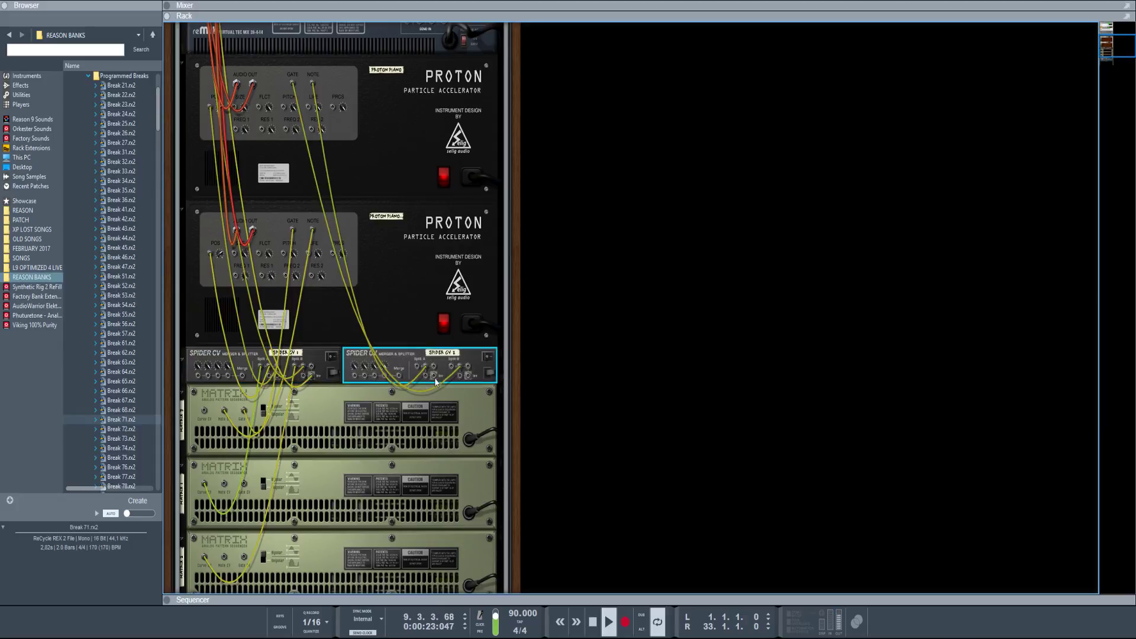
{"action": "left_click_drag", "start_coordinate": [465, 374], "coordinate": [203, 429]}
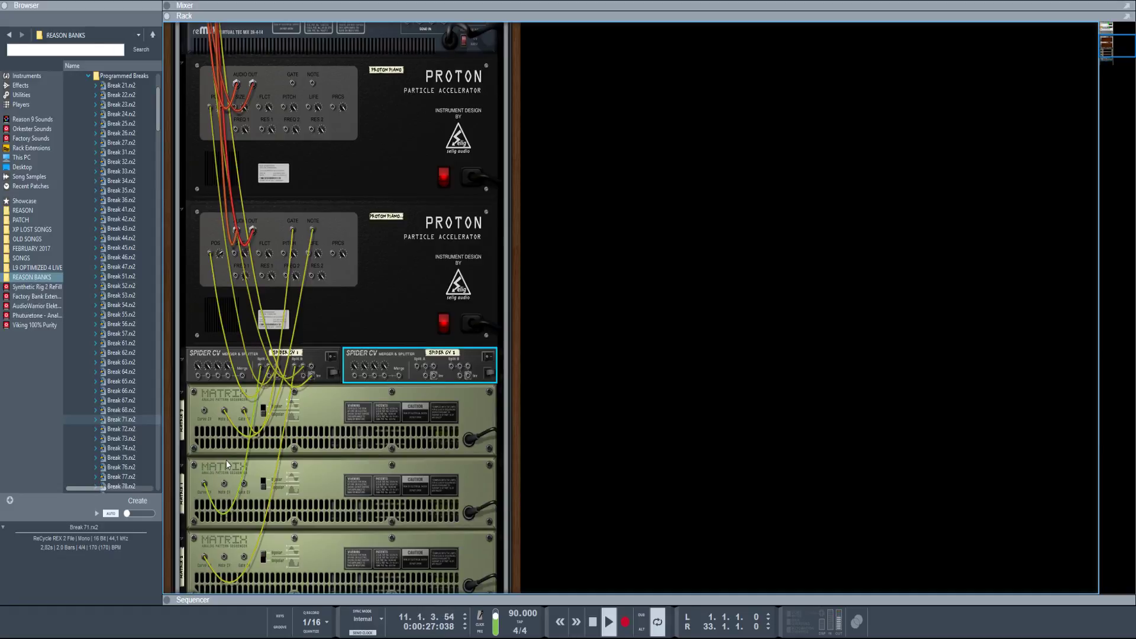
Disconnect the new Matrix from the second Proton and cable its Curve CV output to Spider CV 2's Split A input.
{"action": "left_click", "coordinate": [235, 422]}
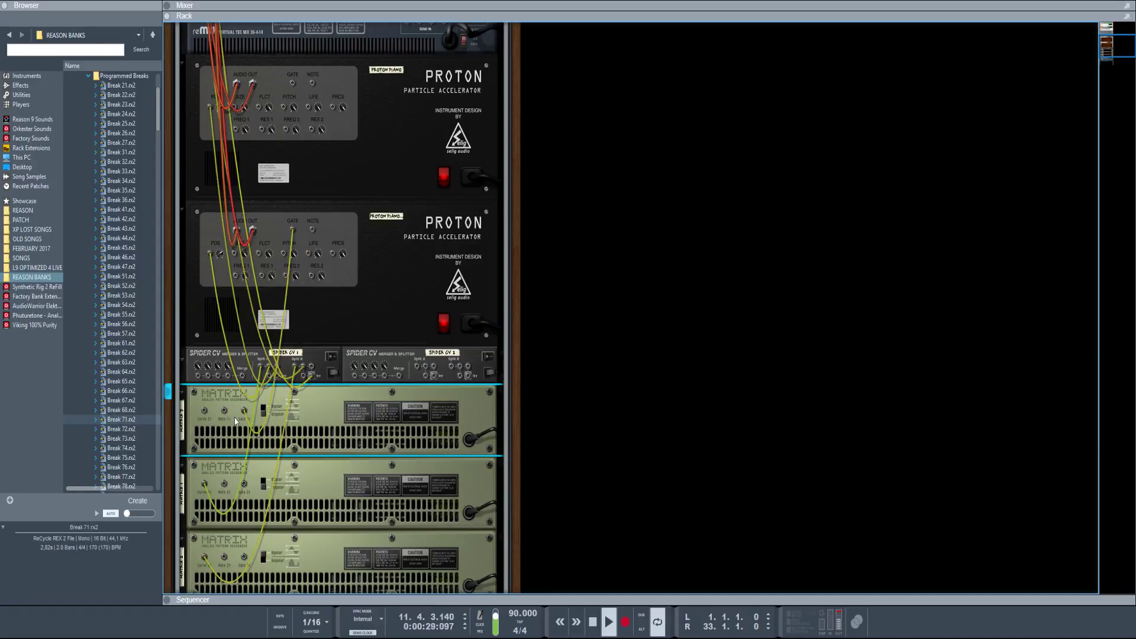
{"action": "left_click_drag", "start_coordinate": [204, 412], "coordinate": [404, 224]}
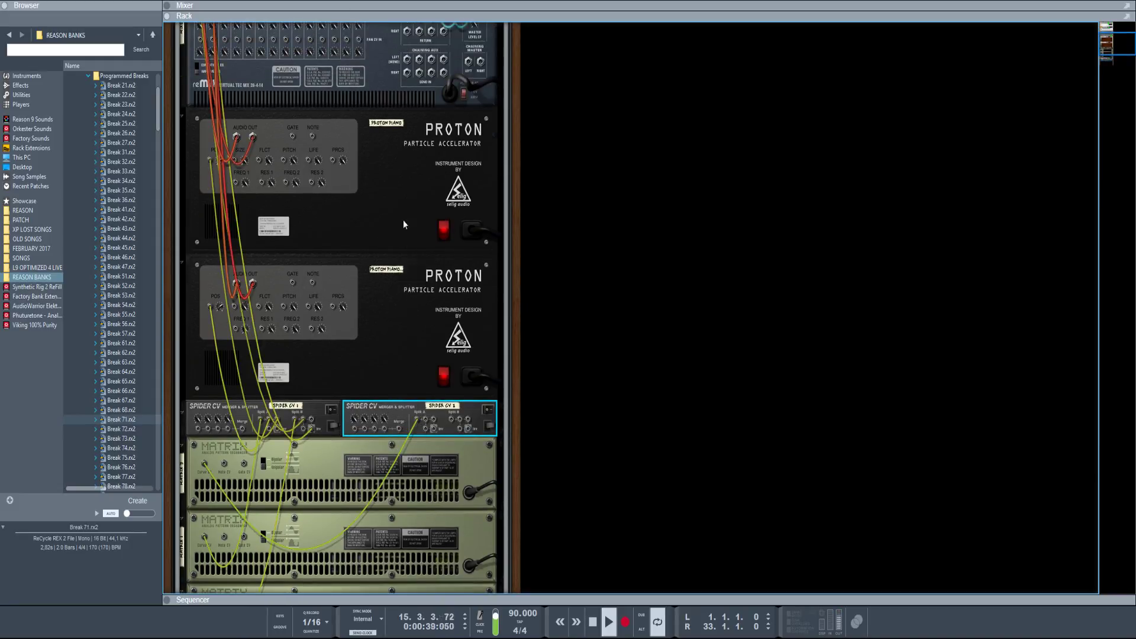
Show the Combinator's Programmer and cable a Split A output of Spider CV 2 to the Programmer's CV 1 input.
{"action": "scroll", "coordinate": [404, 224], "scroll_direction": "up", "scroll_amount": 5}
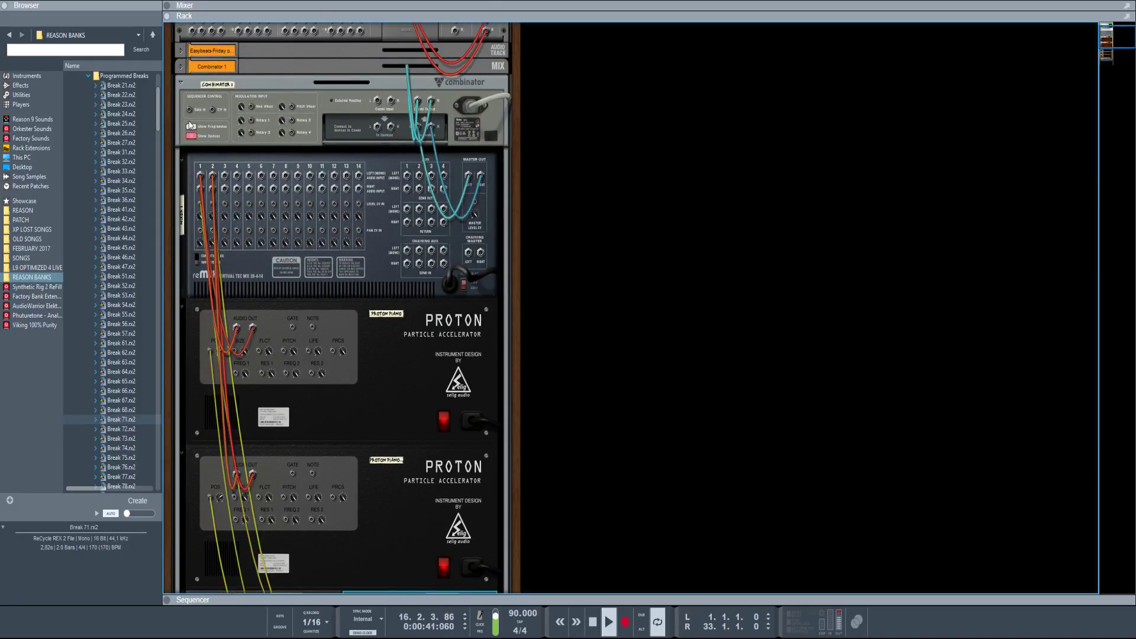
{"action": "left_click", "coordinate": [190, 129]}
{"action": "scroll", "coordinate": [464, 483], "scroll_direction": "down", "scroll_amount": 7}
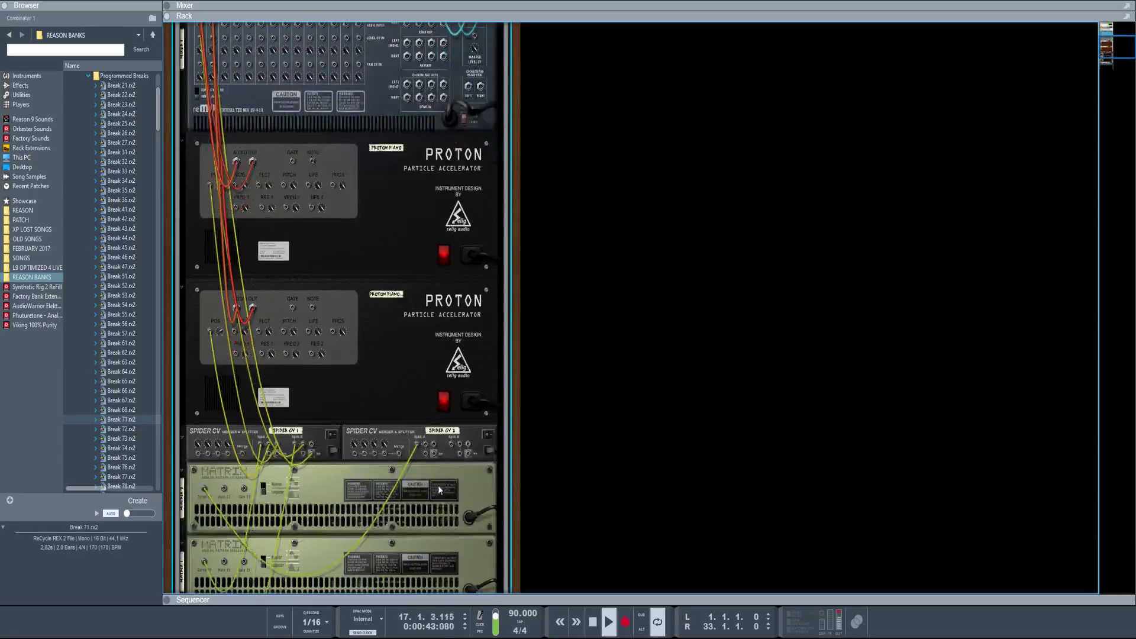
{"action": "left_click_drag", "start_coordinate": [427, 449], "coordinate": [244, 73]}
{"action": "scroll", "coordinate": [440, 449], "scroll_direction": "down", "scroll_amount": 4}
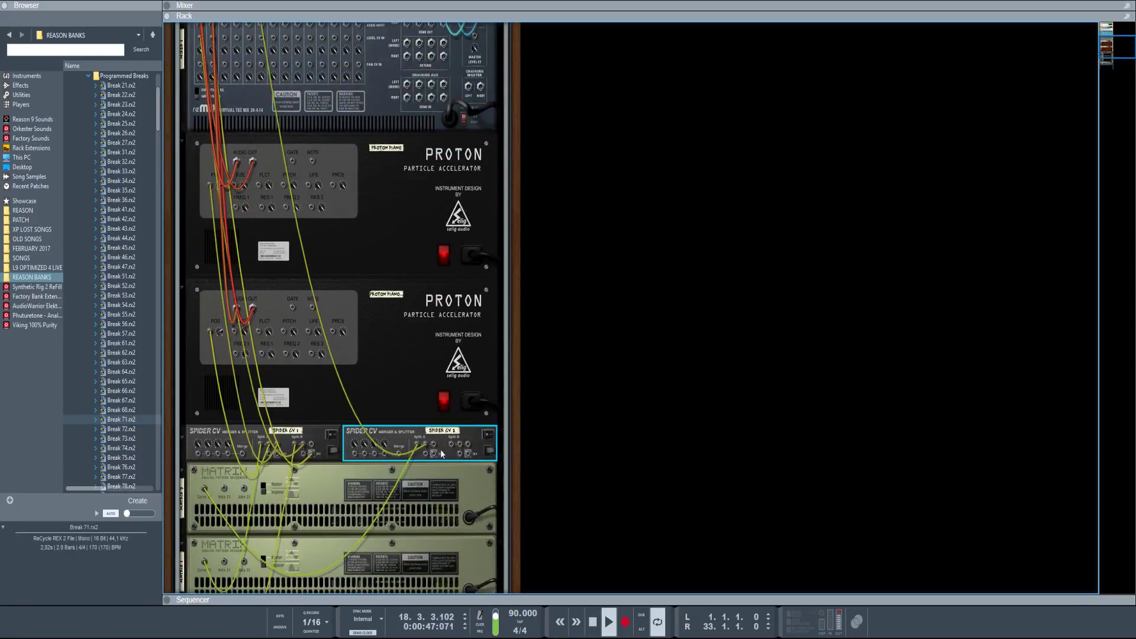
Replace the Spider CV 2 routing with a direct cable from Matrix 3's Curve CV output to the Programmer's CV 1 input, removing Spider CV 2.
{"action": "left_click_drag", "start_coordinate": [425, 450], "coordinate": [515, 456]}
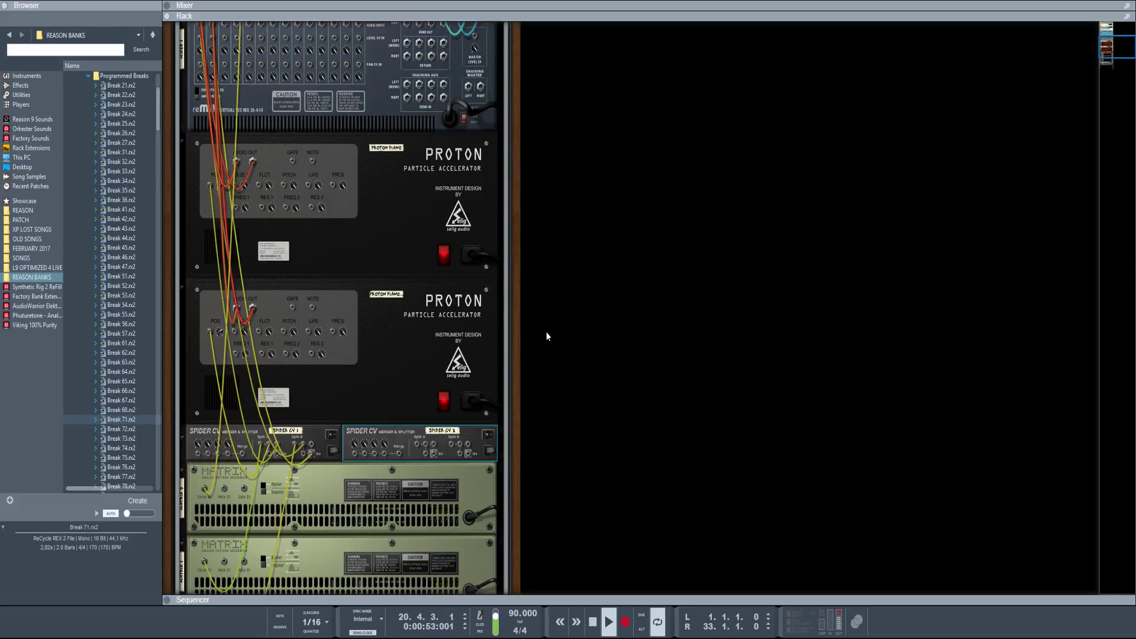
{"action": "scroll", "coordinate": [441, 333], "scroll_direction": "up", "scroll_amount": 8}
{"action": "key", "text": "Tab"}
{"action": "key", "text": "Tab"}
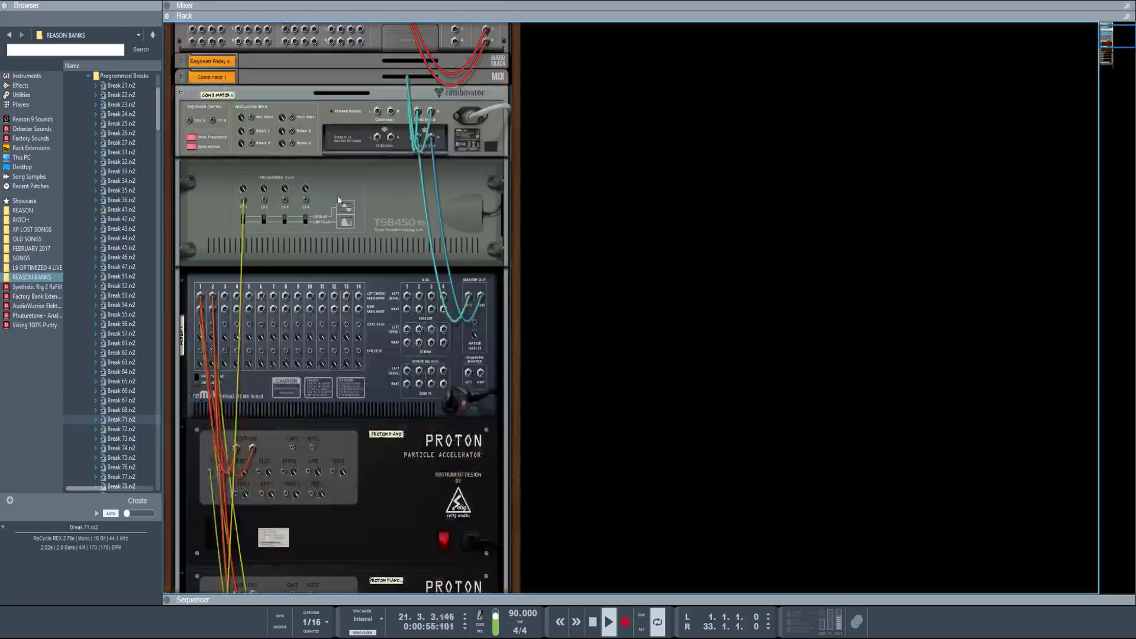
{"action": "key", "text": "Tab"}
{"action": "key", "text": "Tab"}
{"action": "key", "text": "Tab"}
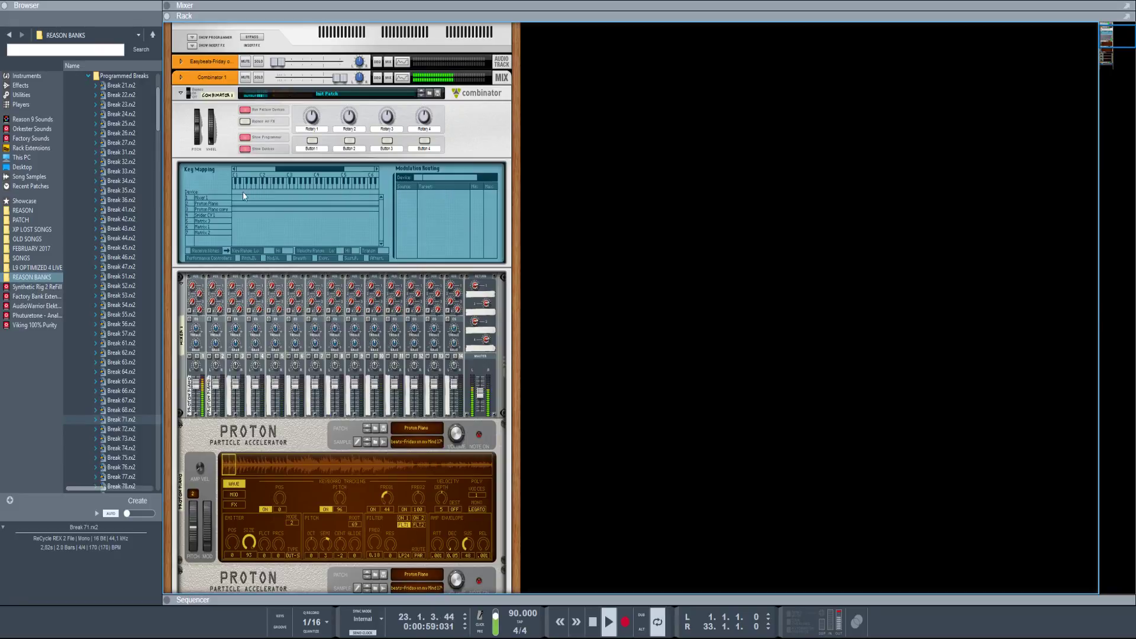
Select Proton Piano in the Combinator Programmer and set its first modulation routing source to CV In 1.
{"action": "left_click", "coordinate": [228, 201]}
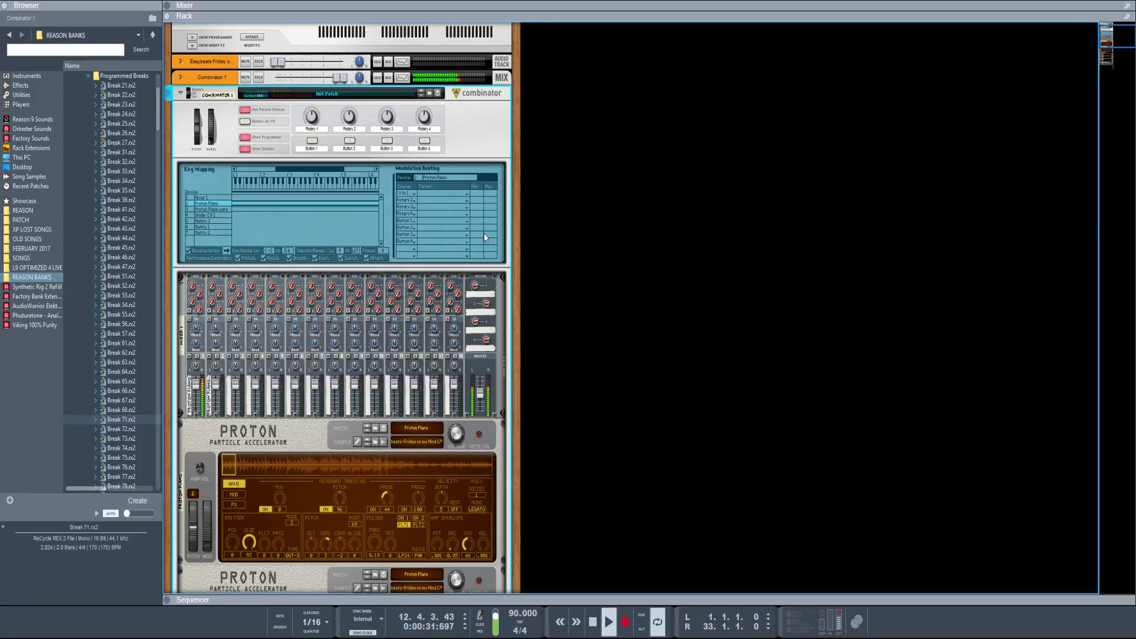
{"action": "left_click", "coordinate": [615, 219]}
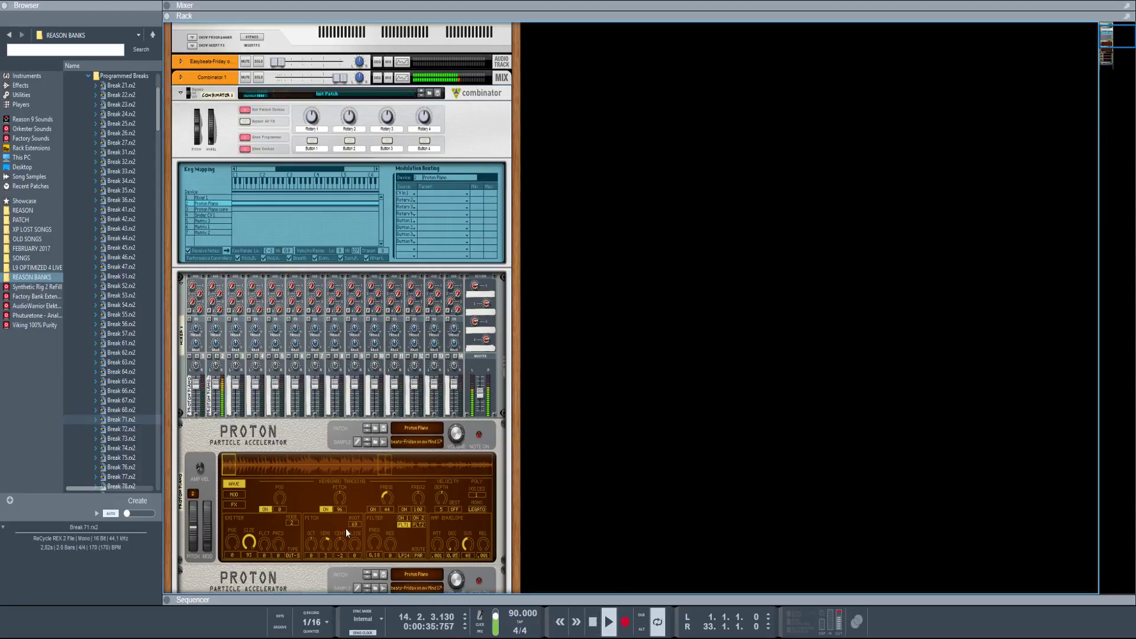
Lower the Root value in the Pitch section of the first Proton and stop playback.
{"action": "scroll", "coordinate": [352, 527], "scroll_direction": "down", "scroll_amount": 5}
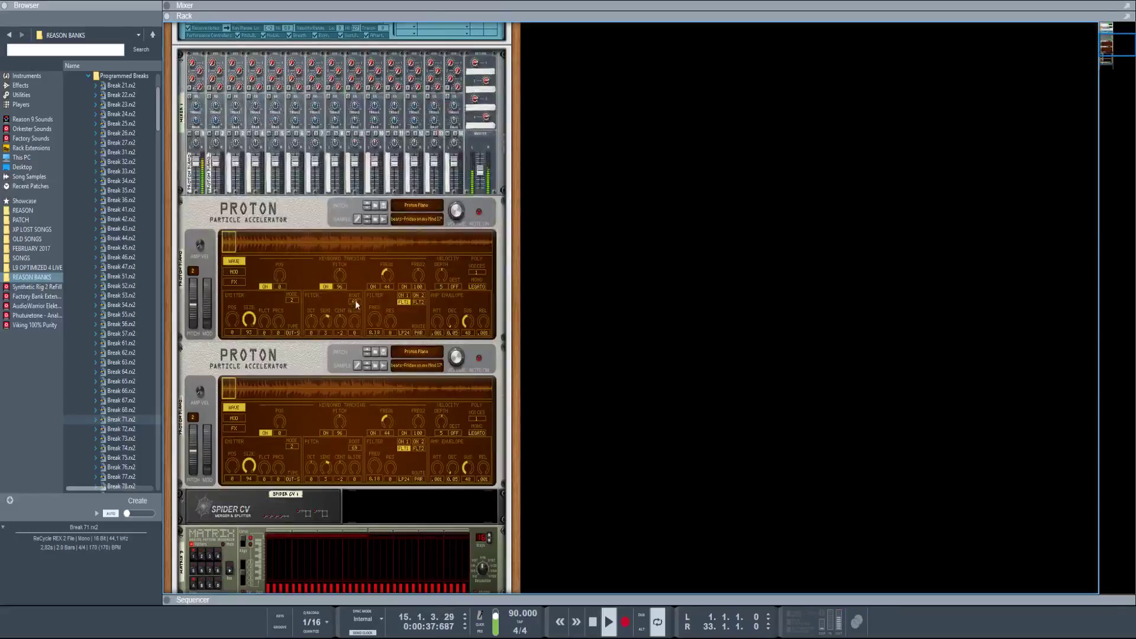
{"action": "left_click", "coordinate": [355, 302]}
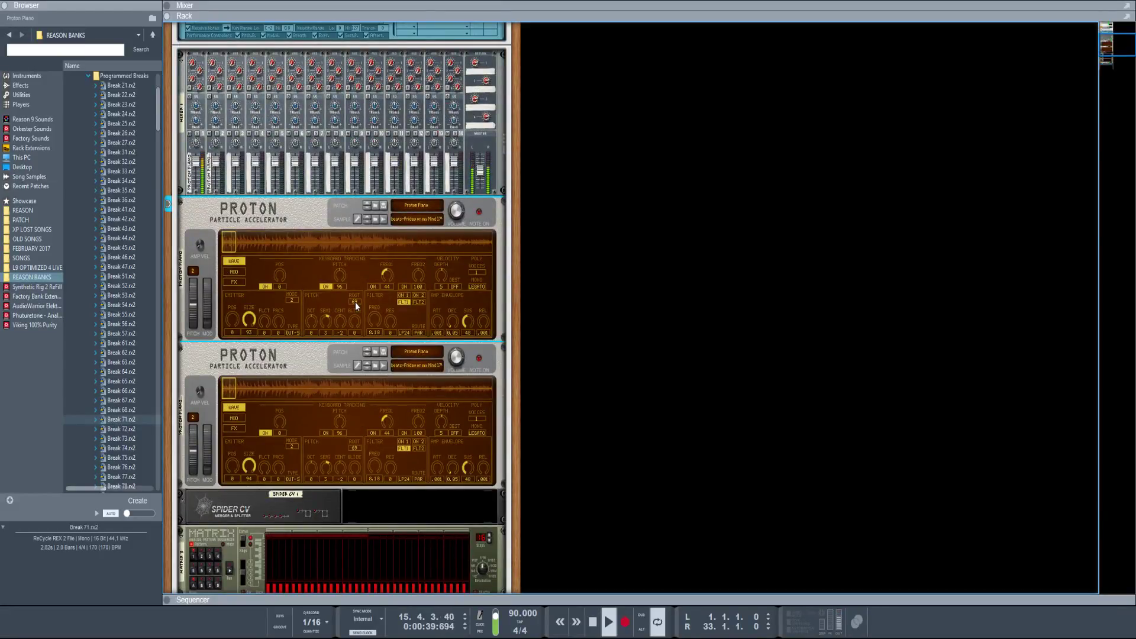
{"action": "left_click_drag", "start_coordinate": [355, 302], "coordinate": [355, 324]}
{"action": "left_click", "coordinate": [593, 622]}
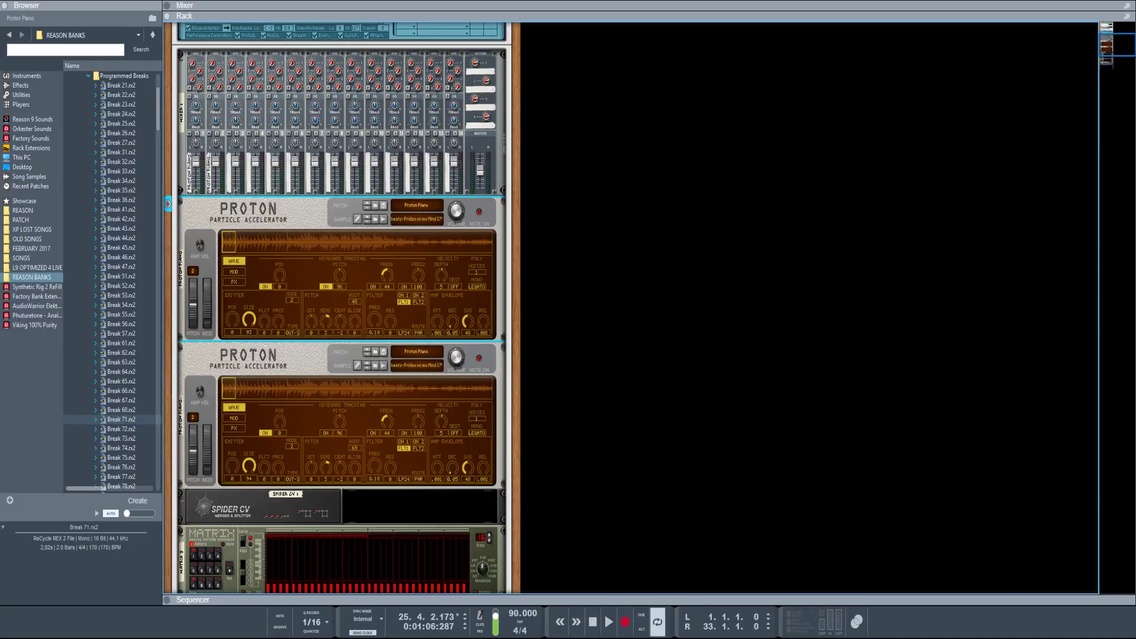